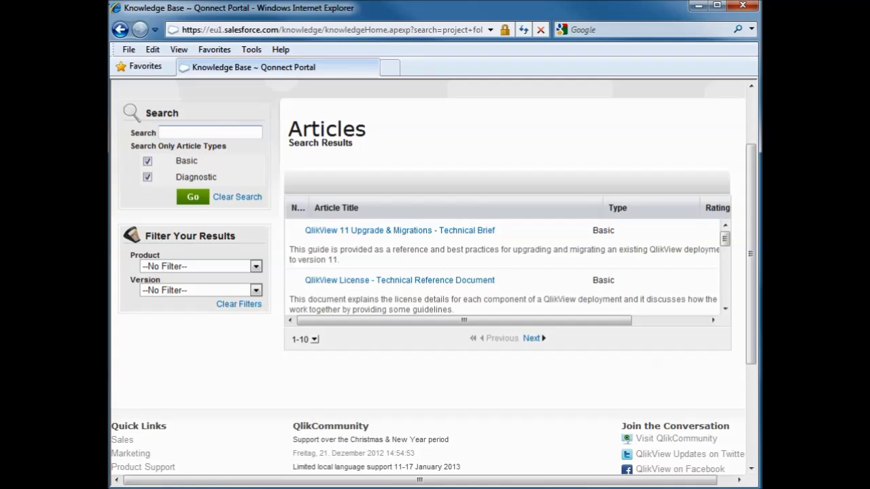
- Search Qonnect for 'project folder' and open the PRJ article at its recreation steps
{"action": "left_click", "coordinate": [159, 132]}
{"action": "type", "text": "project folder"}
{"action": "left_click", "coordinate": [198, 198]}
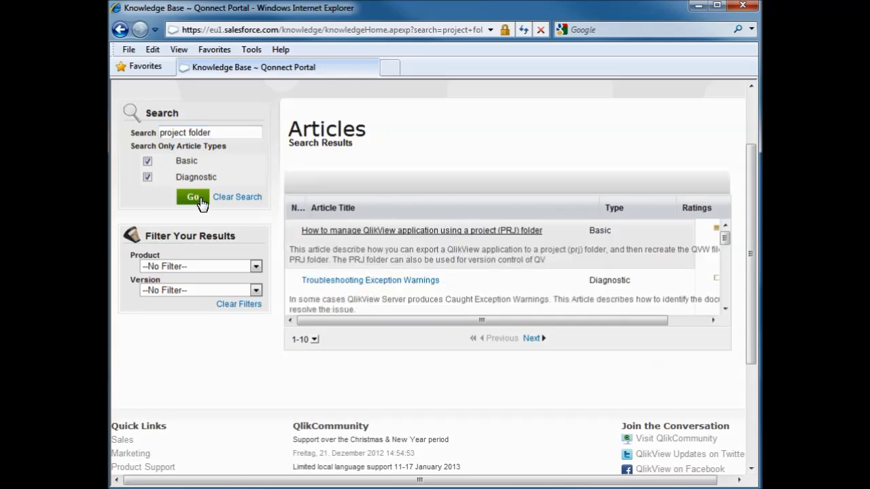
{"action": "left_click", "coordinate": [358, 231]}
{"action": "left_click_drag", "start_coordinate": [744, 180], "coordinate": [741, 311]}
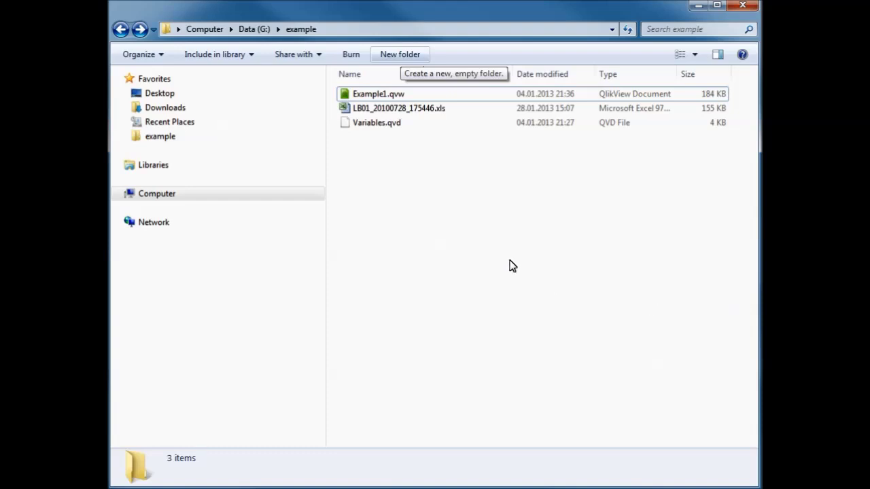
- Create an empty Example1-PRJ folder beside Example1.qvw, then open Example1.qvw in QlikView
{"action": "left_click", "coordinate": [400, 54]}
{"action": "type", "text": "Exam"}
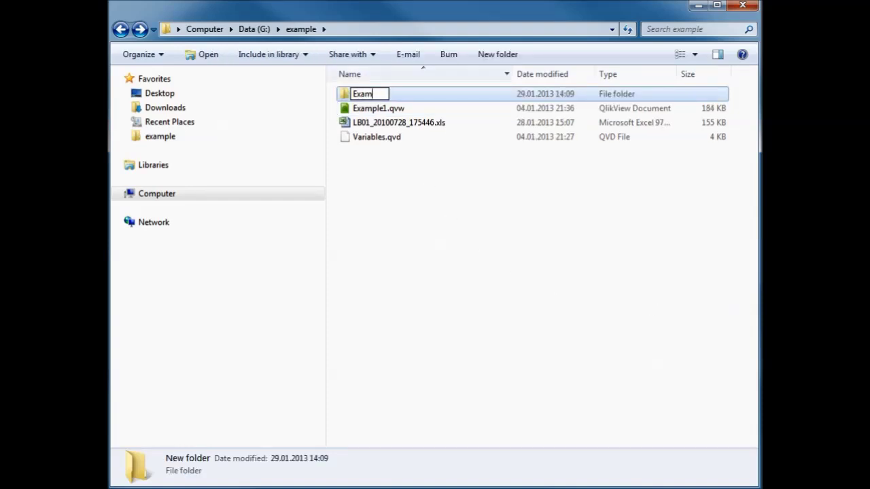
{"action": "type", "text": "ple1-PRJ"}
{"action": "left_click", "coordinate": [408, 204]}
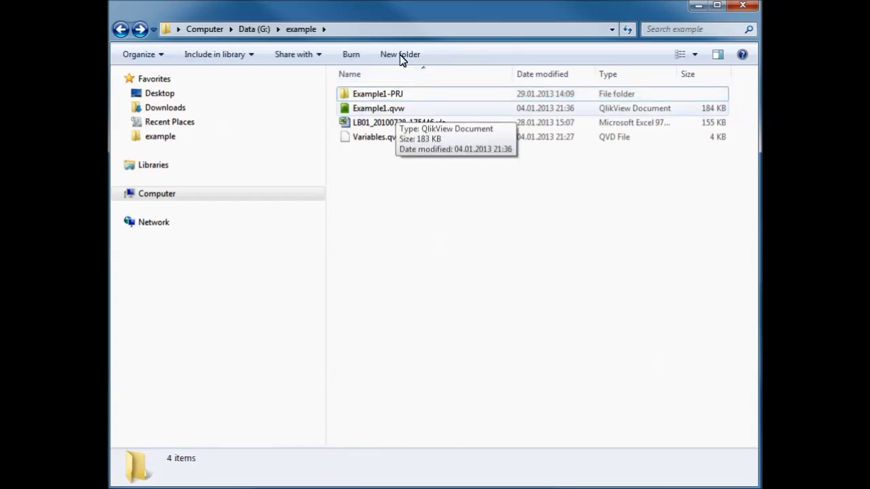
{"action": "double_click", "coordinate": [395, 109]}
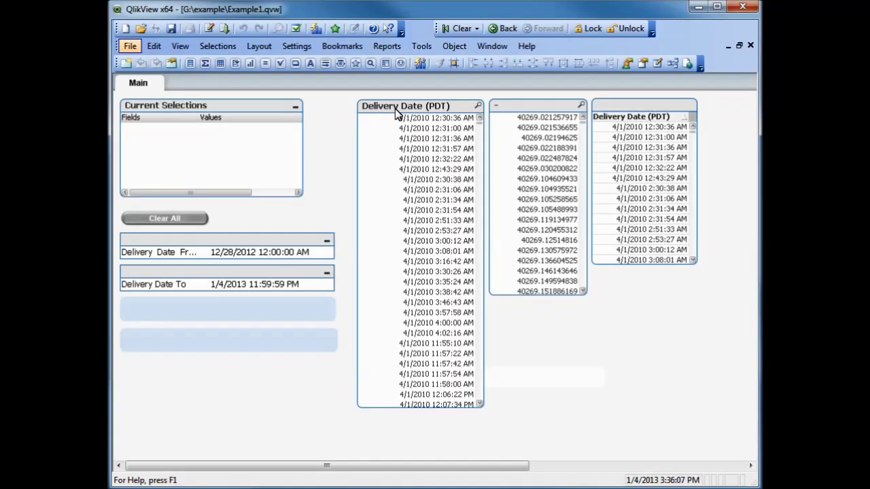
- Save Example1.qvw over itself, confirming the replacement, and close the document
{"action": "left_click", "coordinate": [129, 46]}
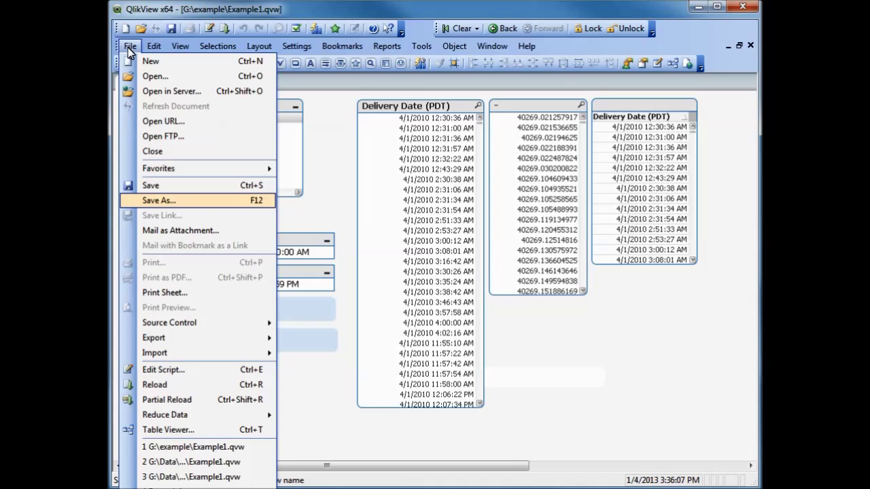
{"action": "left_click", "coordinate": [181, 202]}
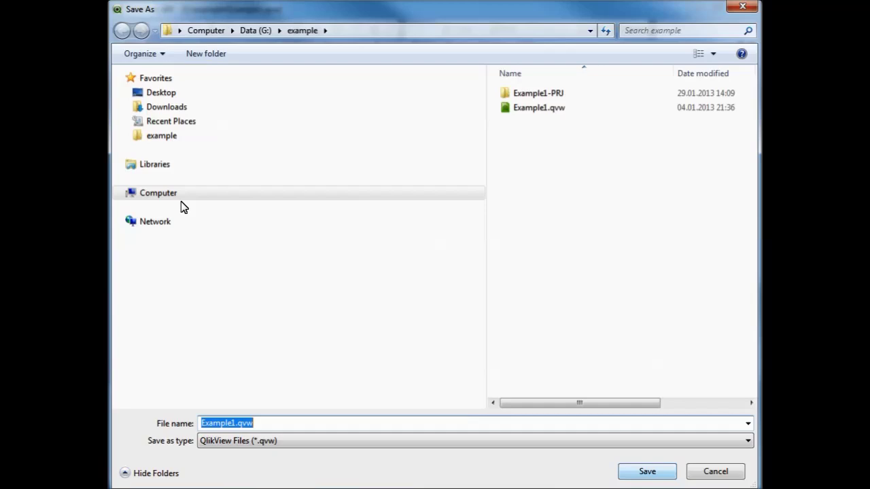
{"action": "left_click", "coordinate": [641, 471]}
{"action": "left_click", "coordinate": [487, 271]}
{"action": "left_click", "coordinate": [751, 46]}
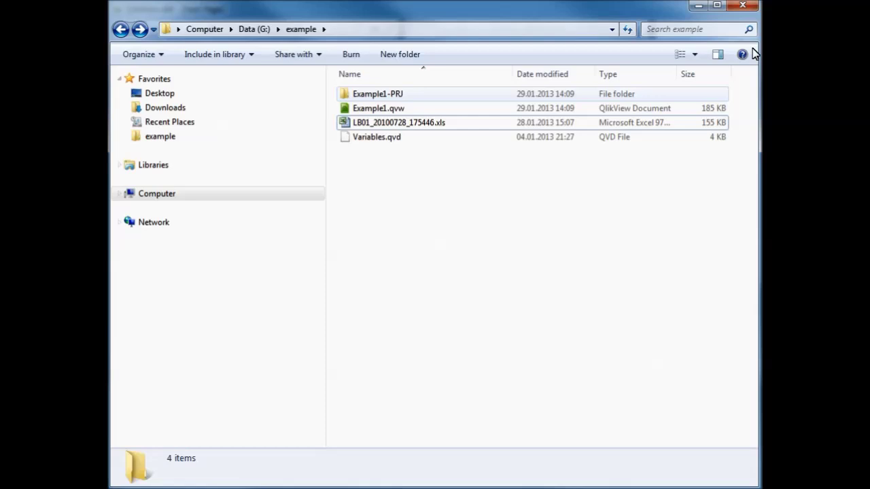
- Inspect the exported files in Example1-PRJ, then rename Example1.qvw to _Example1.qvw
{"action": "double_click", "coordinate": [358, 96]}
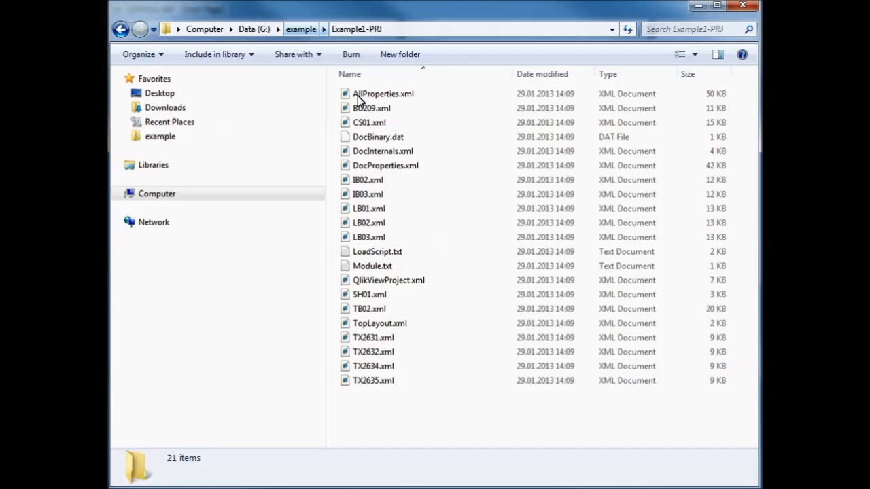
{"action": "left_click", "coordinate": [306, 30]}
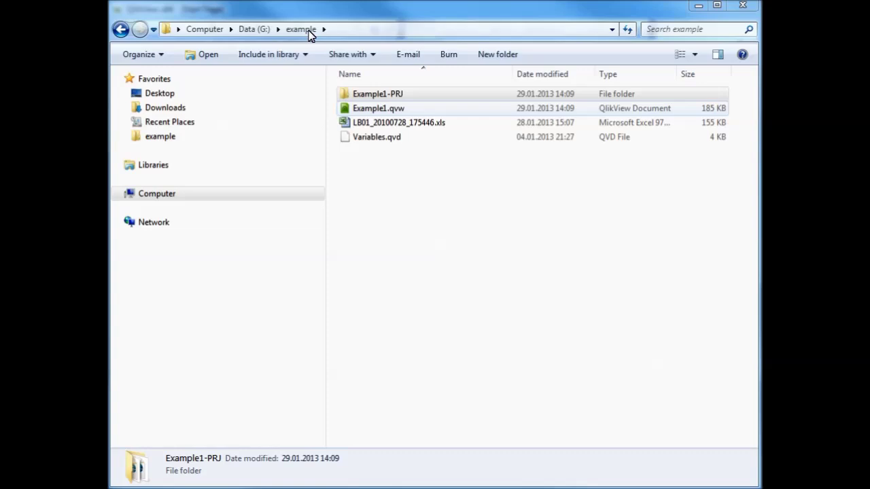
{"action": "left_click", "coordinate": [361, 109]}
{"action": "key", "text": "F2"}
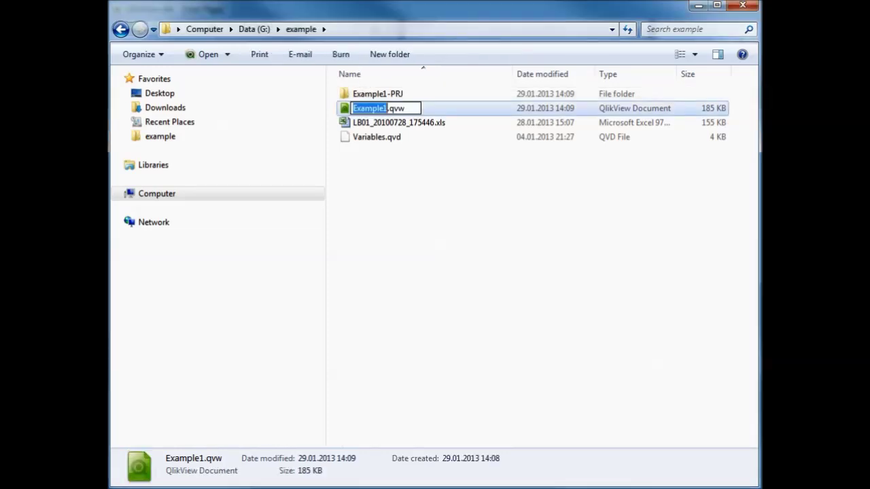
{"action": "key", "text": "Home"}
{"action": "type", "text": "_"}
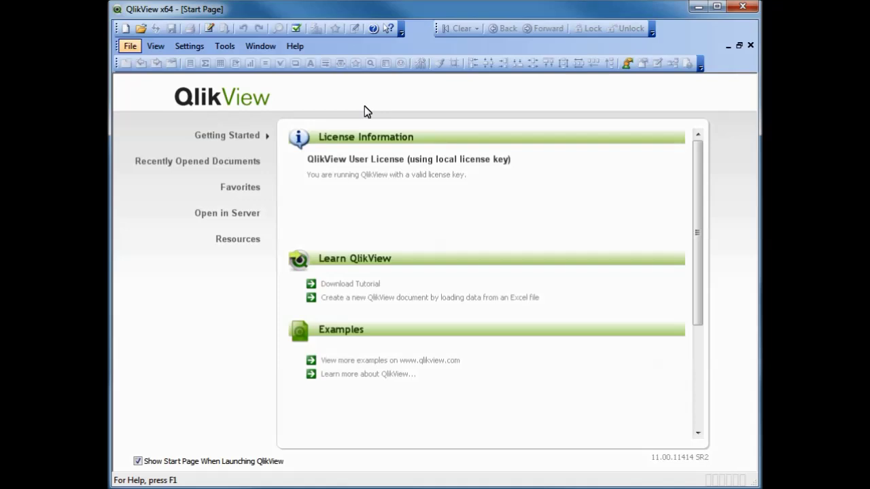
- Create a new blank document, save it as Example1.qvw, and close it
{"action": "left_click", "coordinate": [129, 48]}
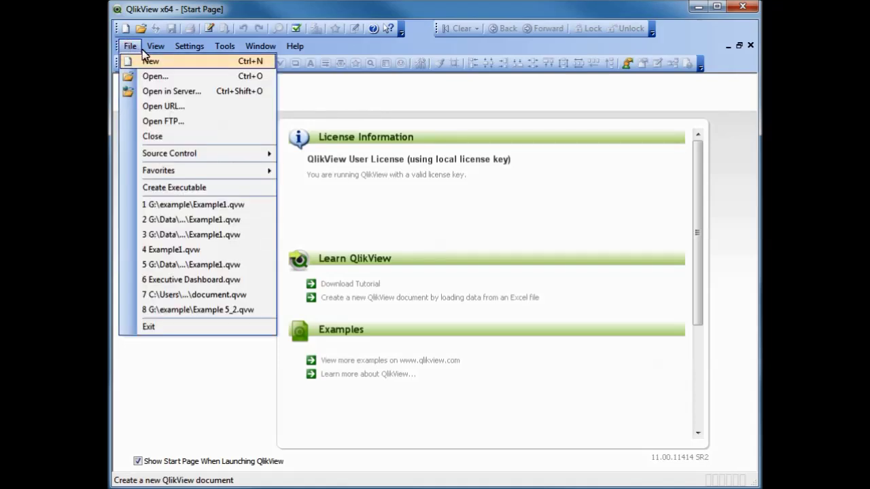
{"action": "left_click", "coordinate": [148, 61]}
{"action": "left_click", "coordinate": [546, 431]}
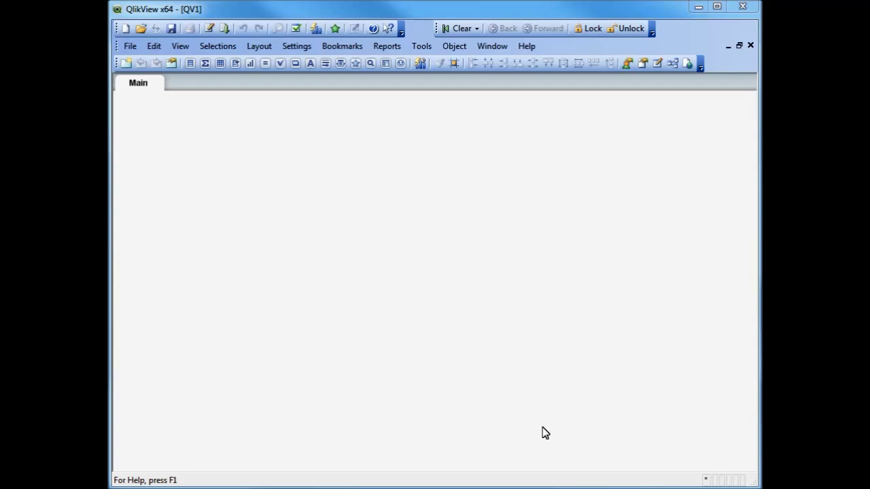
{"action": "left_click", "coordinate": [129, 46]}
{"action": "left_click", "coordinate": [165, 201]}
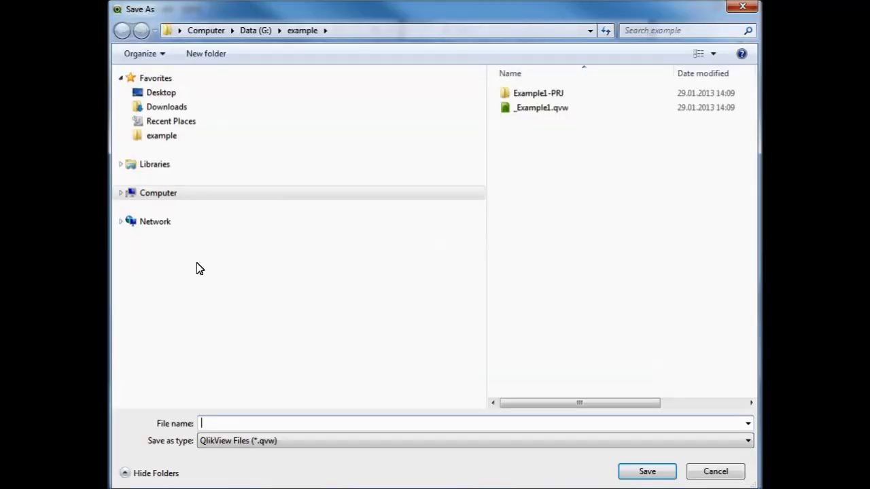
{"action": "type", "text": "Example1"}
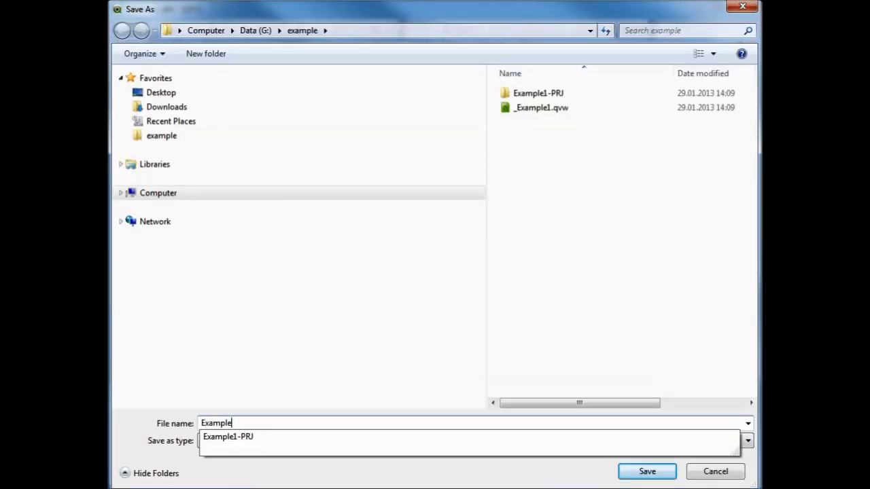
{"action": "left_click", "coordinate": [648, 470]}
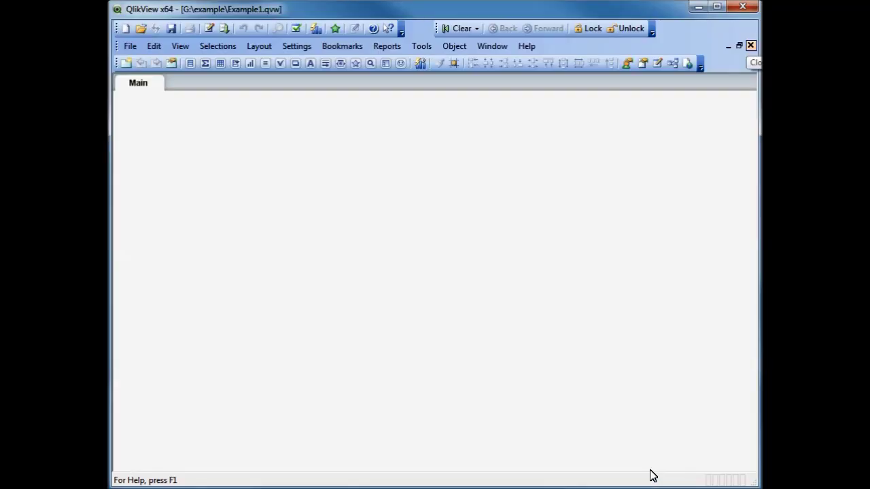
{"action": "left_click", "coordinate": [751, 46]}
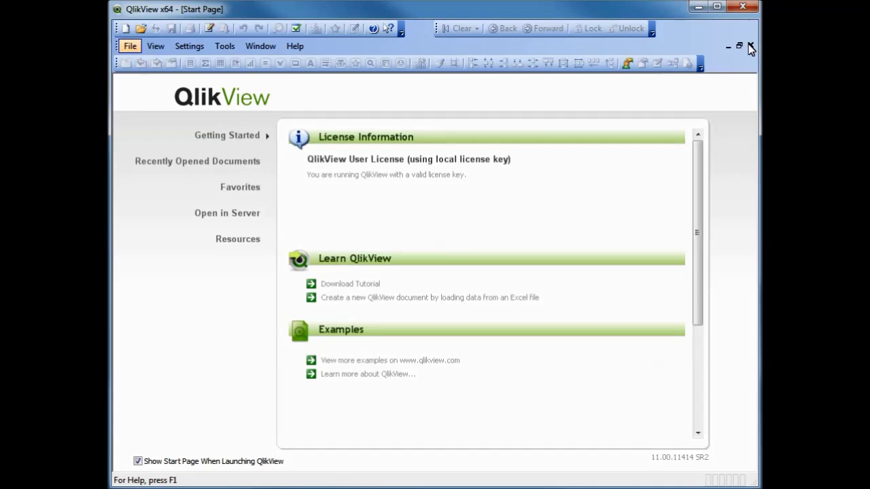
- Reopen Example1.qvw from the example folder
{"action": "left_click", "coordinate": [131, 47]}
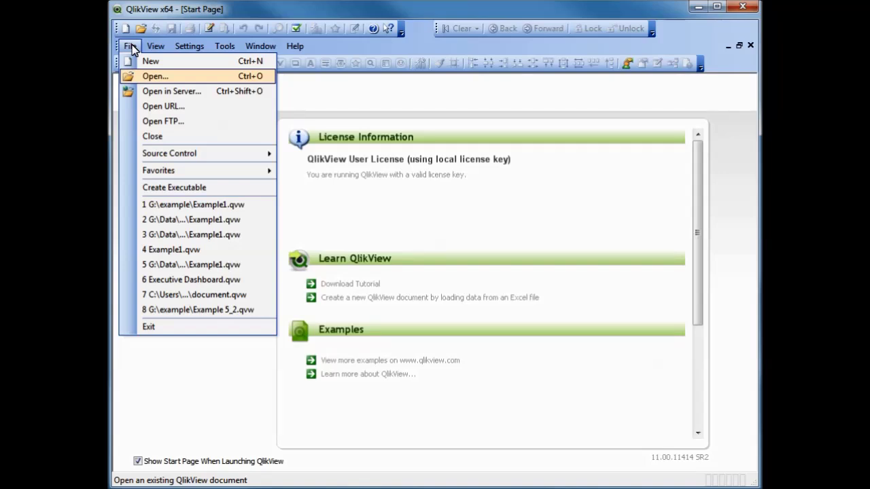
{"action": "left_click", "coordinate": [144, 78]}
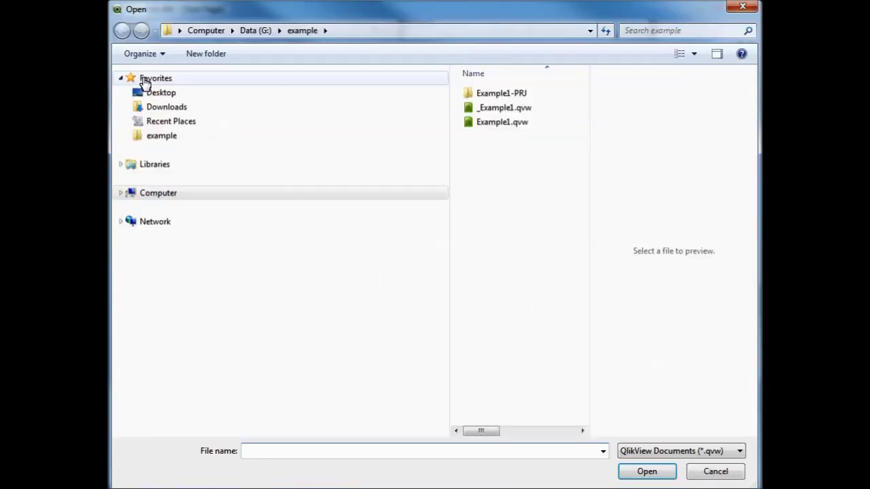
{"action": "double_click", "coordinate": [484, 122]}
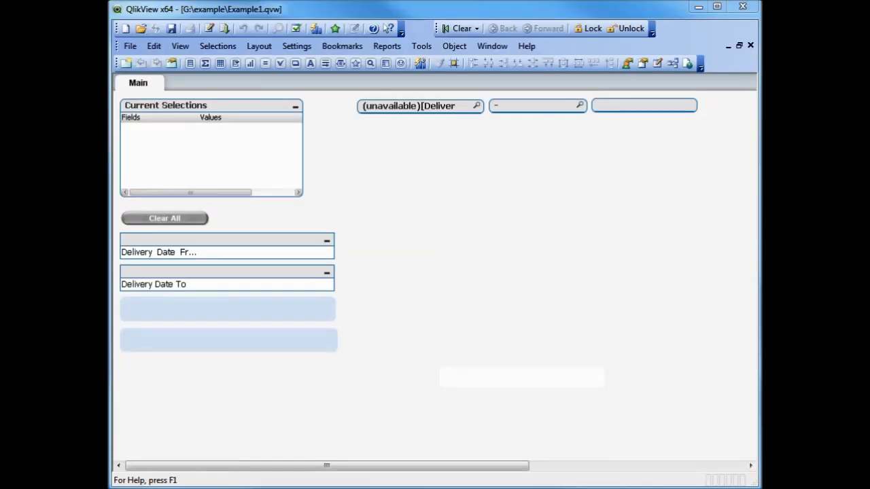
- Check the Variable Overview, confirming the variables have no values, and cancel
{"action": "key", "text": "alt+t"}
{"action": "key", "text": "Down"}
{"action": "key", "text": "Down"}
{"action": "key", "text": "Down"}
{"action": "left_click", "coordinate": [322, 109]}
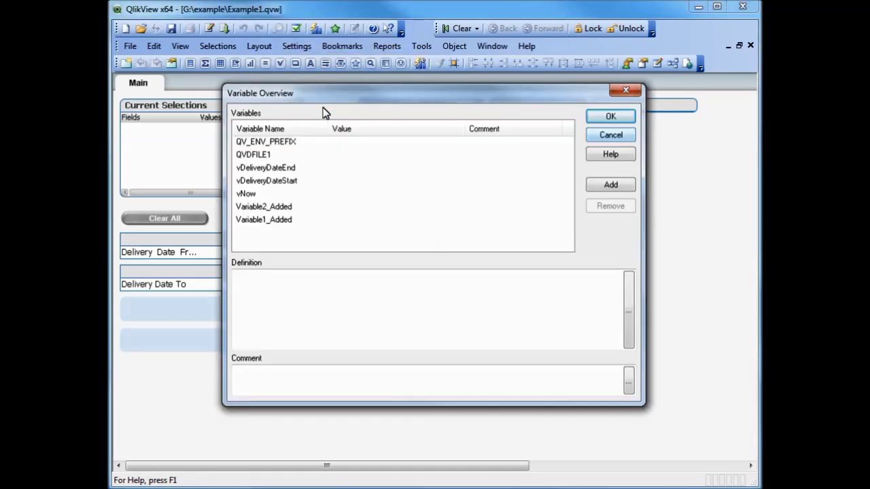
{"action": "left_click", "coordinate": [607, 134]}
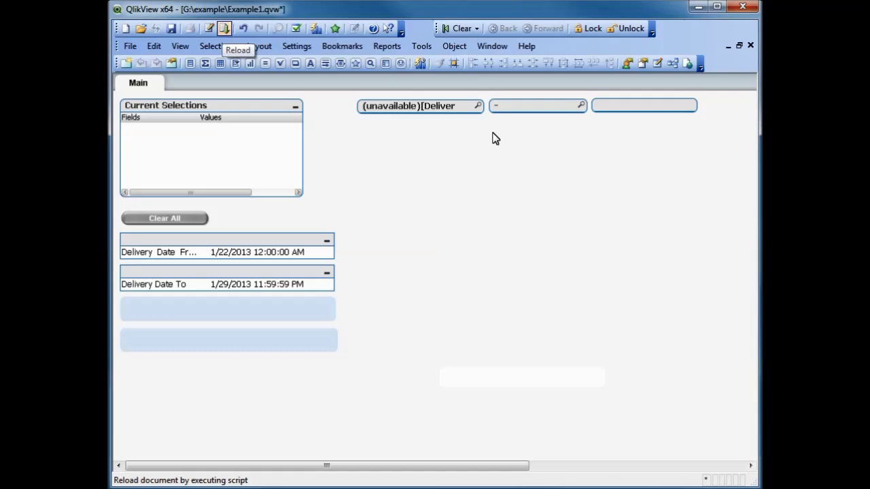
- Reload Example1.qvw so the Delivery Date (PDT) list boxes fill with data
{"action": "left_click", "coordinate": [224, 28]}
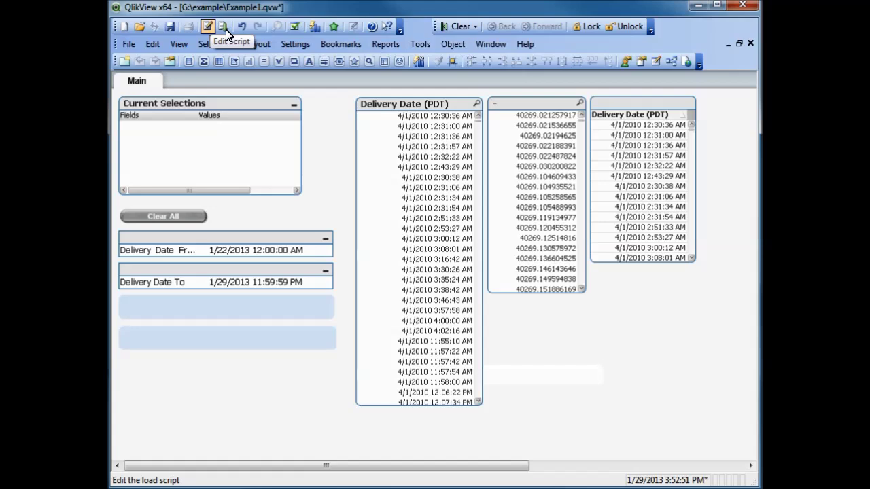
- Add a script block loading G:\example\Variables.qvd with a FOR…NEXT Peek loop restoring variables
{"action": "left_click", "coordinate": [207, 29]}
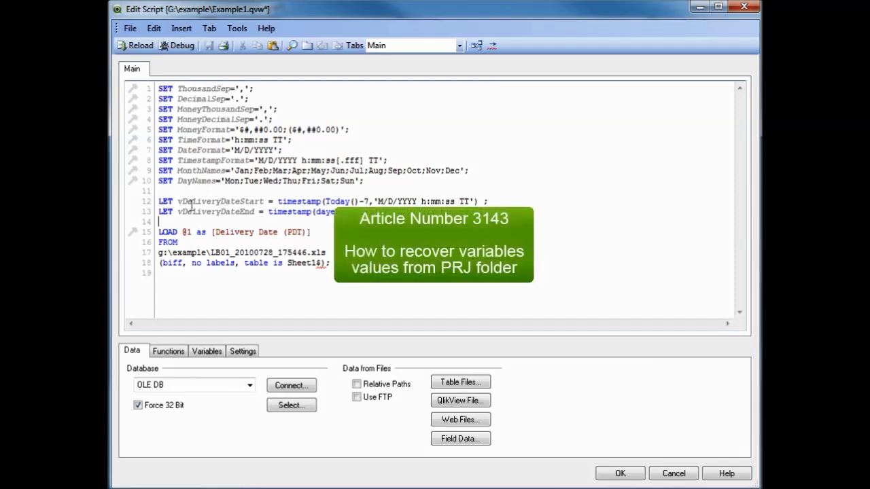
{"action": "key", "text": "Return"}
{"action": "type", "text": "Variables: LOAD VariableName,      VariableValue FROM Variables.qvd (qvd);   FOR i=0 TO NoOfRows('Variables')  \t\tLET vVar = Peek('VariableName', $(i), 'Variables'); \t\tLET vVal = Peek('VariableValue', $(i), 'Variables');  \t\tLET '$(vVar)' = '$(vVal)';  NEXT"}
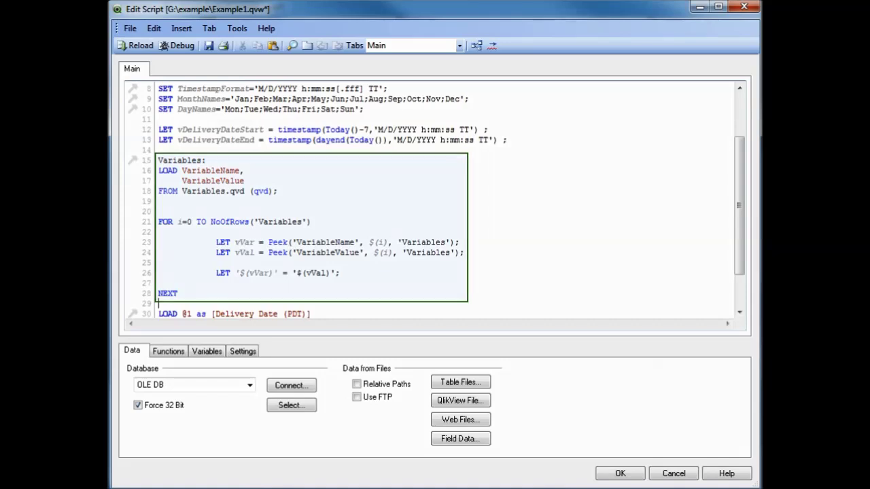
{"action": "left_click", "coordinate": [182, 191]}
{"action": "type", "text": "G:\\example"}
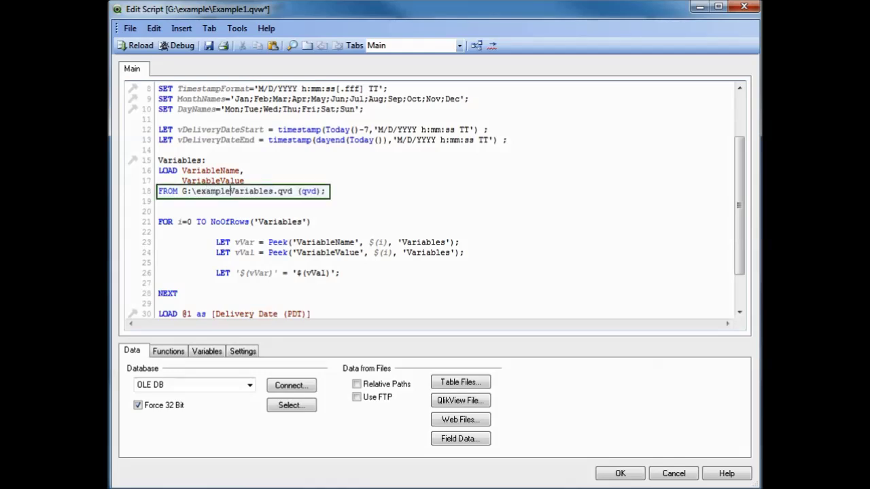
{"action": "type", "text": "\\"}
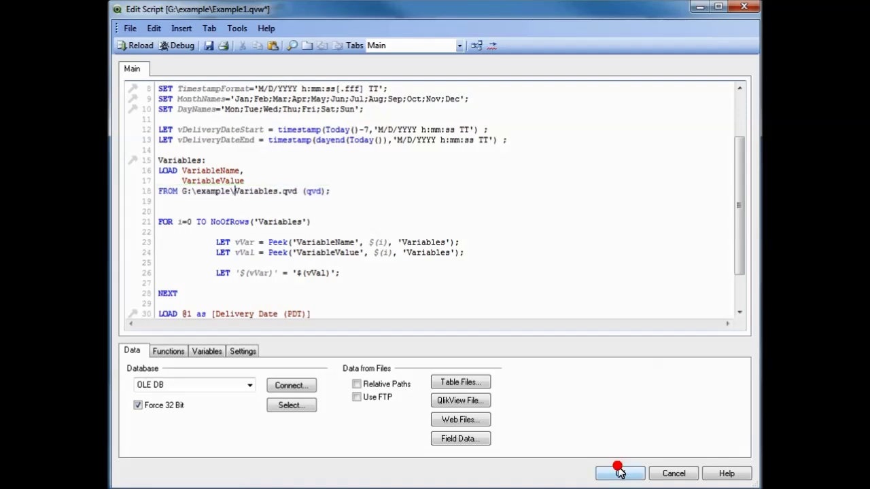
{"action": "left_click", "coordinate": [619, 472]}
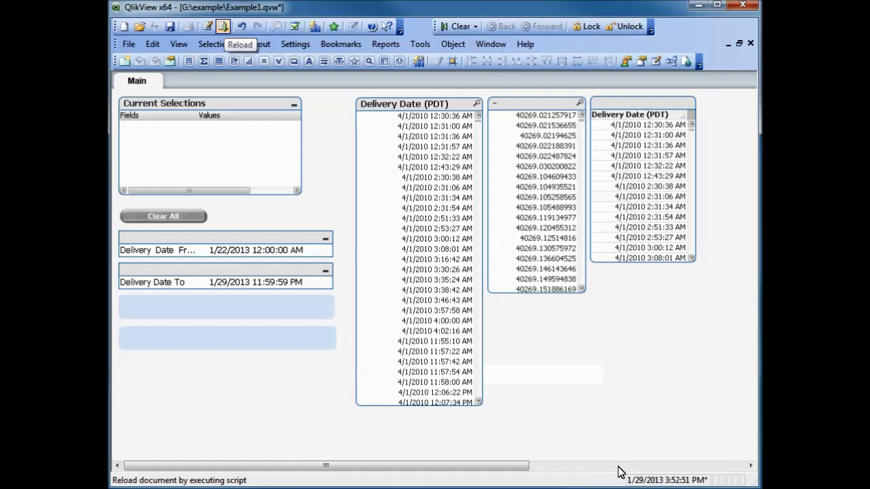
- Reload and verify restored variable values, with delivery dates 12/28/2012 to 1/4/2013
{"action": "left_click", "coordinate": [223, 25]}
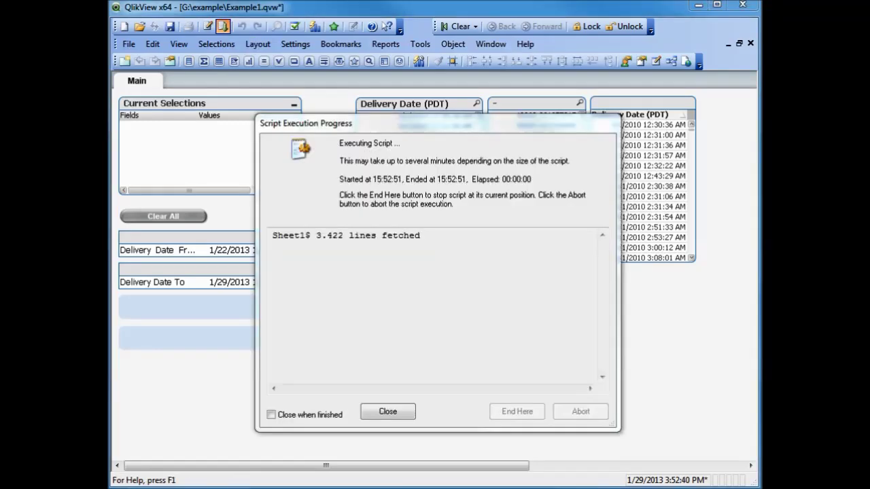
{"action": "left_click", "coordinate": [295, 43]}
{"action": "left_click", "coordinate": [310, 106]}
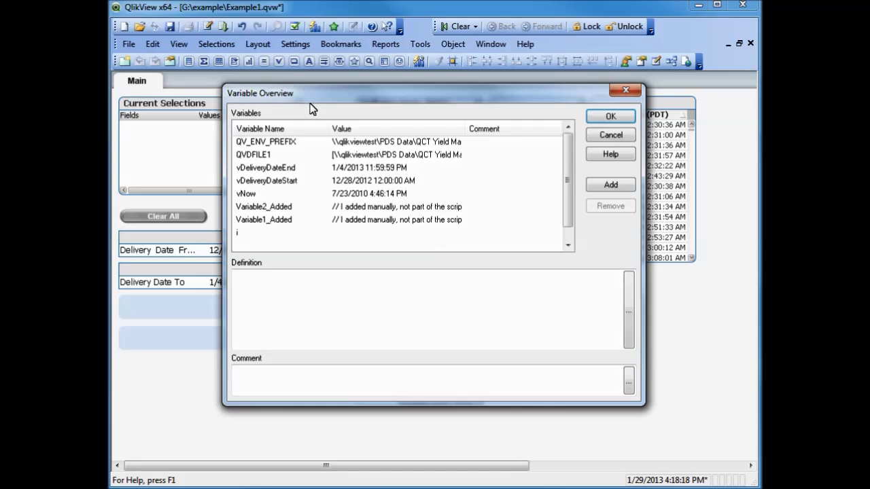
{"action": "left_click", "coordinate": [609, 117]}
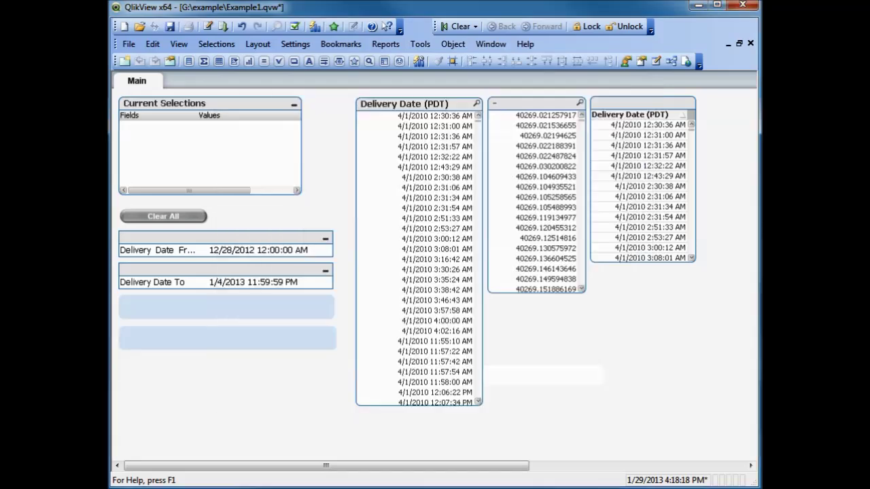